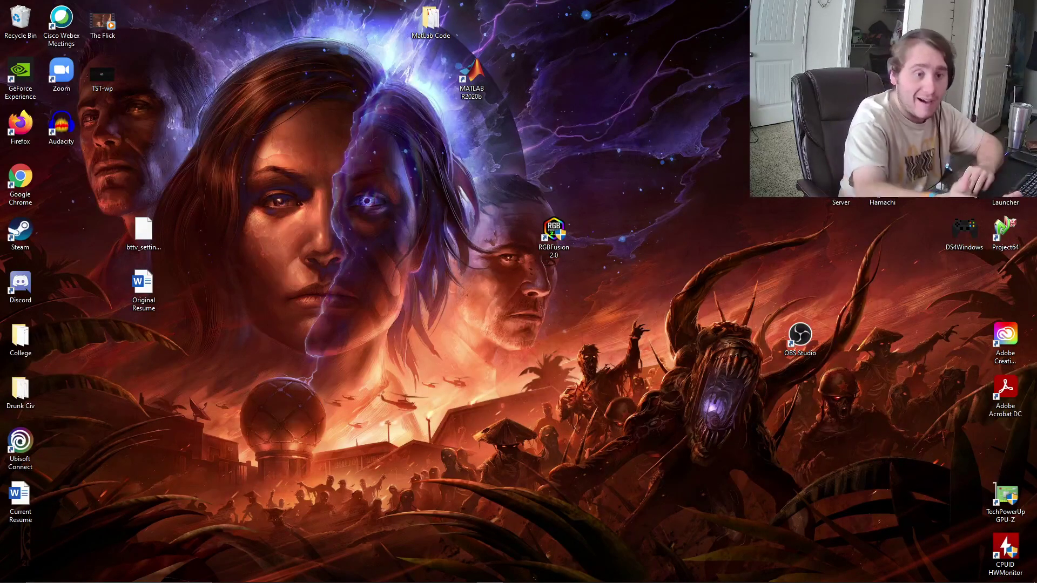
- Launch Firefox and search the web for DS4WINDOWS
{"action": "mouse_move", "coordinate": [224, 581]}
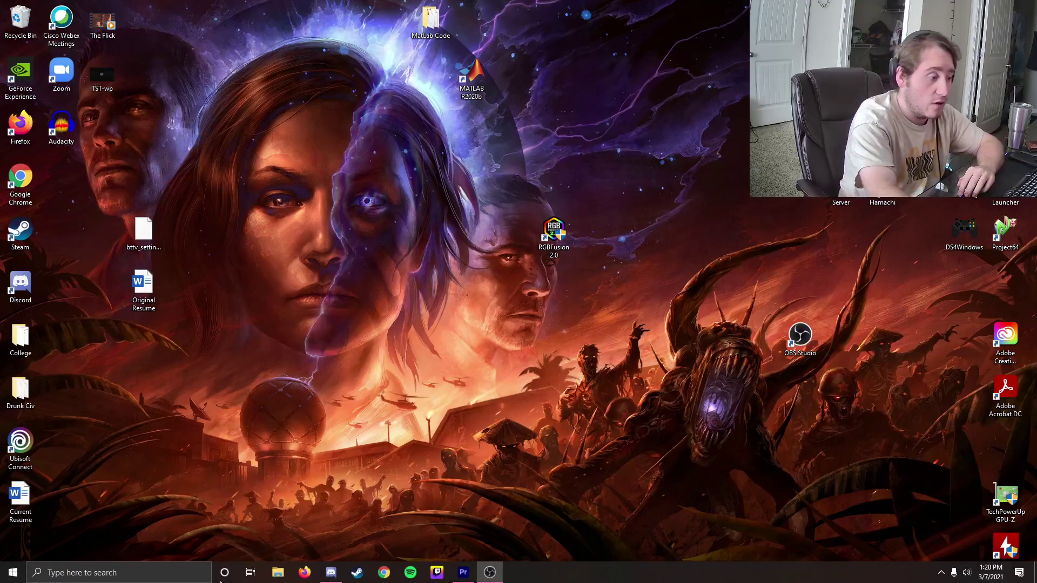
{"action": "left_click", "coordinate": [305, 572]}
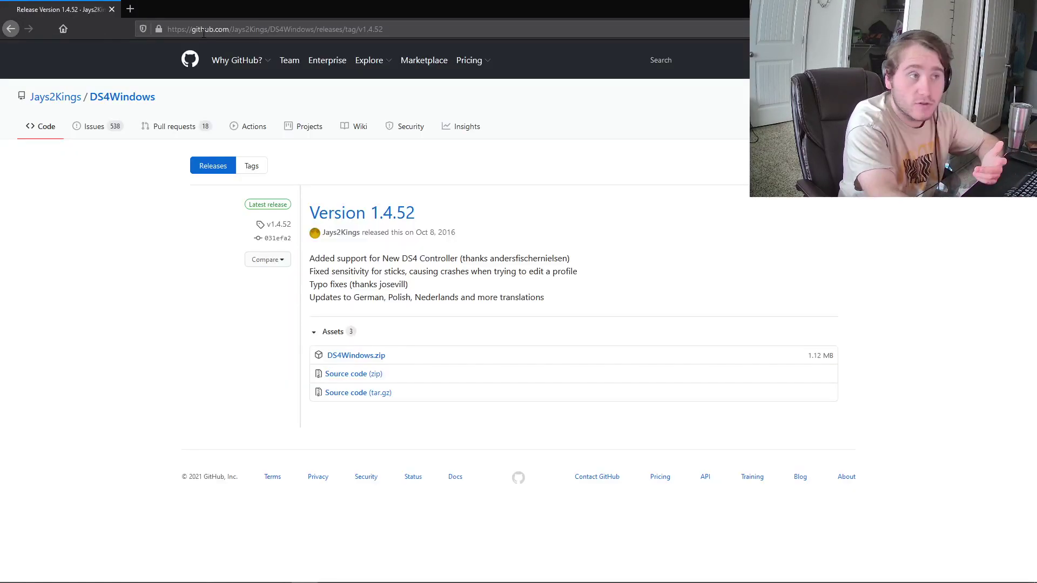
{"action": "left_click", "coordinate": [218, 38]}
{"action": "type", "text": "DS"}
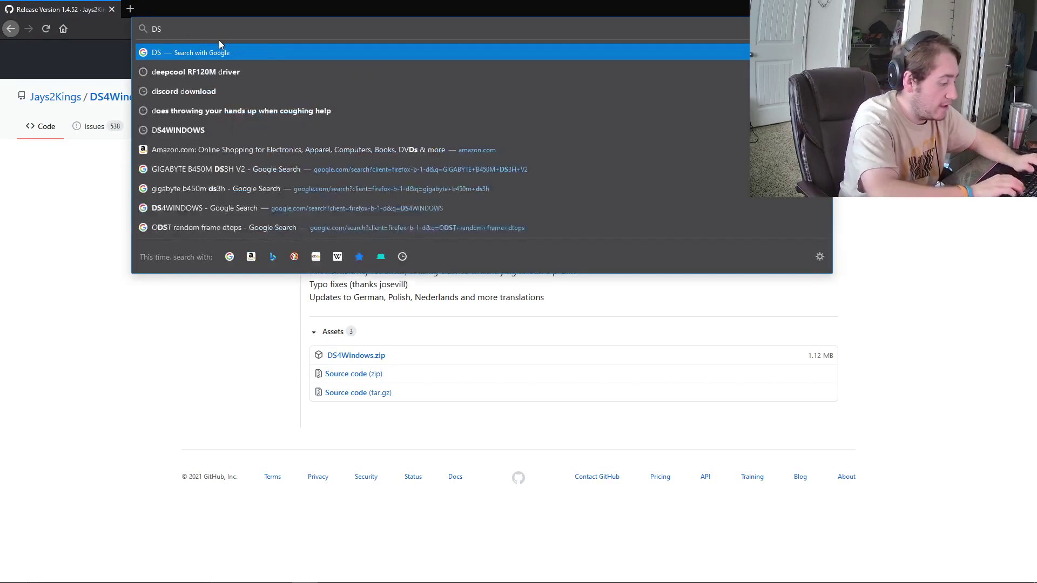
{"action": "type", "text": "4WINDOWS"}
{"action": "key", "text": "Return"}
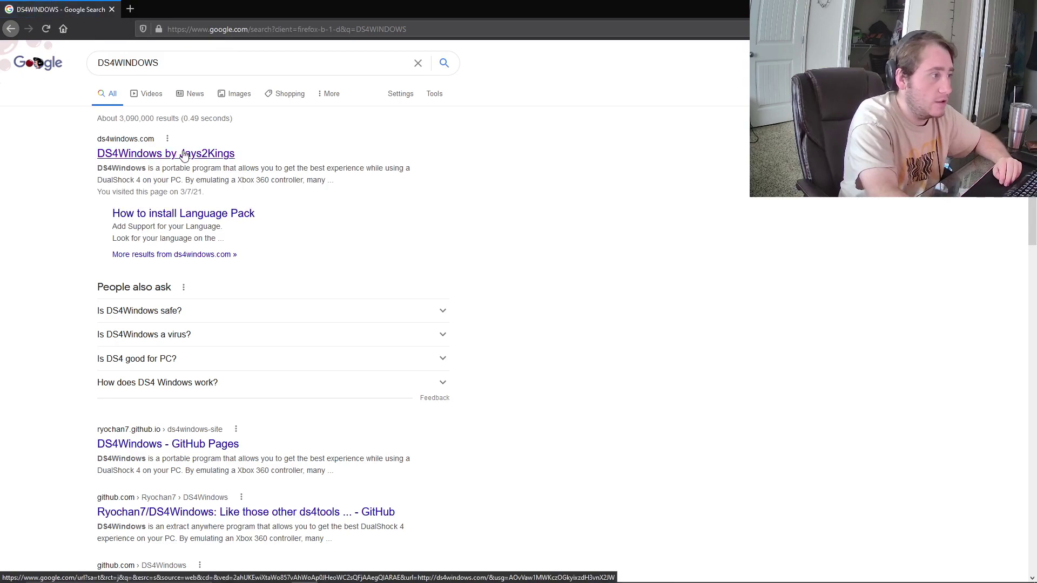
- Open the ds4windows.com homepage from the search results
{"action": "left_click", "coordinate": [183, 153]}
{"action": "left_click", "coordinate": [18, 29]}
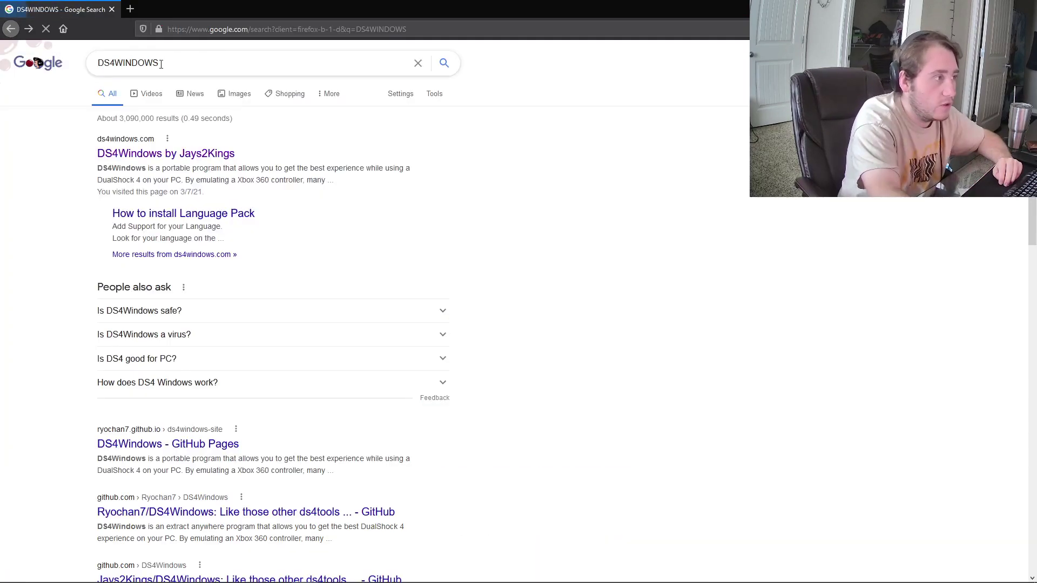
{"action": "double_click", "coordinate": [194, 60]}
{"action": "left_click", "coordinate": [561, 176]}
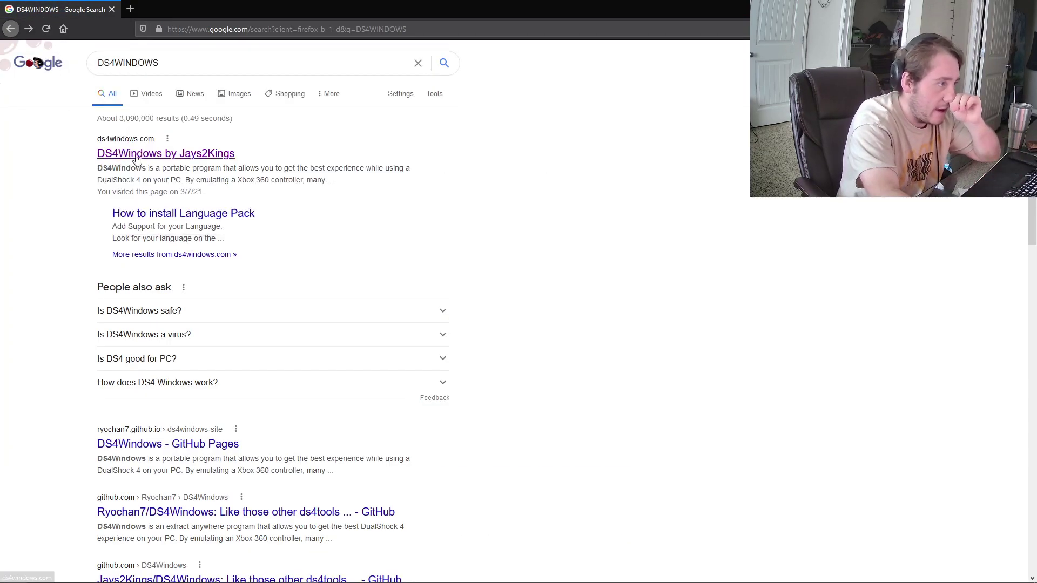
{"action": "left_click", "coordinate": [158, 152]}
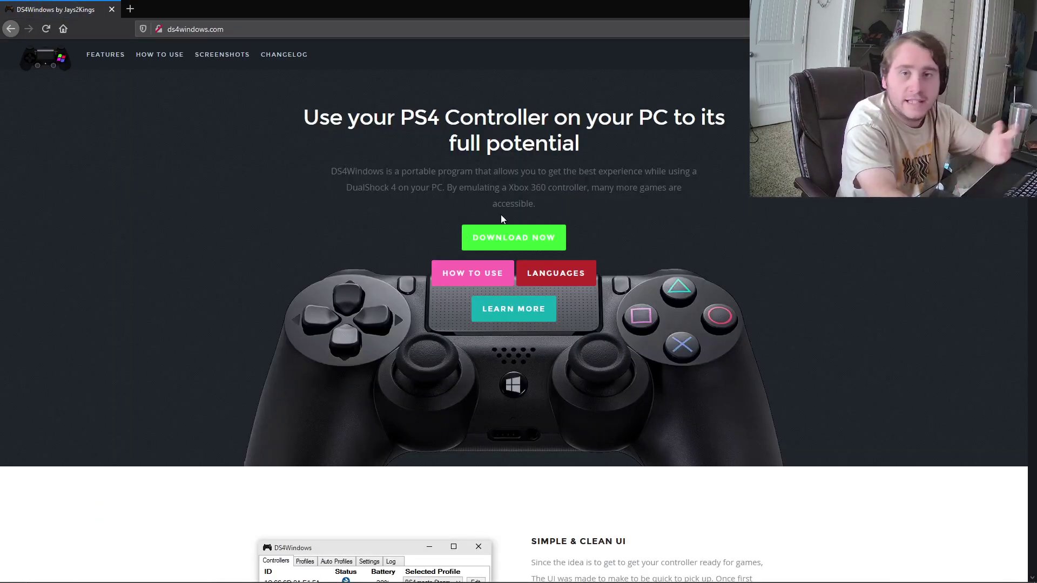
- Download DS4Windows.zip from the GitHub releases page and save the file
{"action": "left_click", "coordinate": [518, 239]}
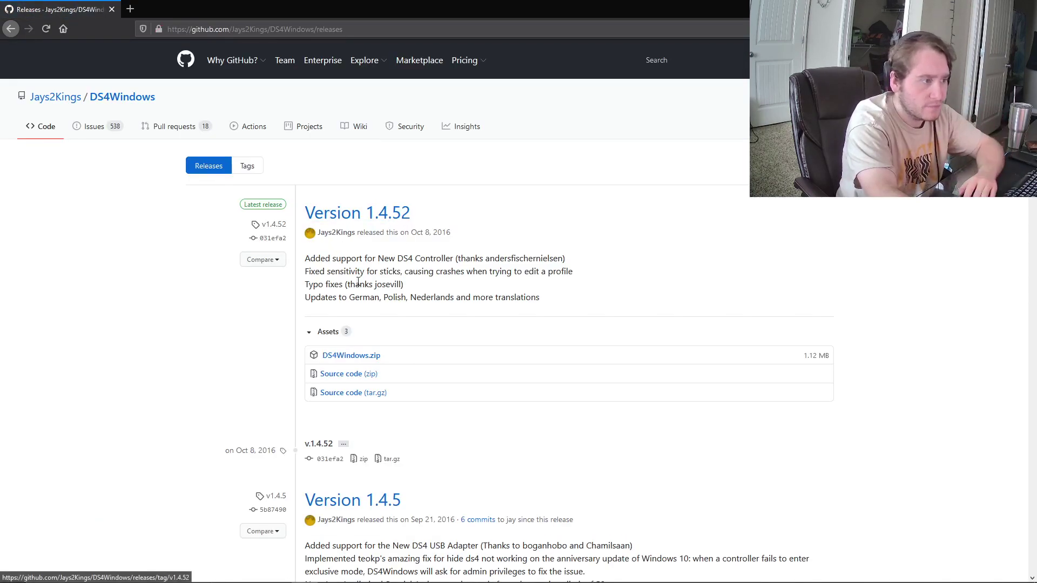
{"action": "left_click", "coordinate": [362, 357]}
{"action": "left_click", "coordinate": [560, 372]}
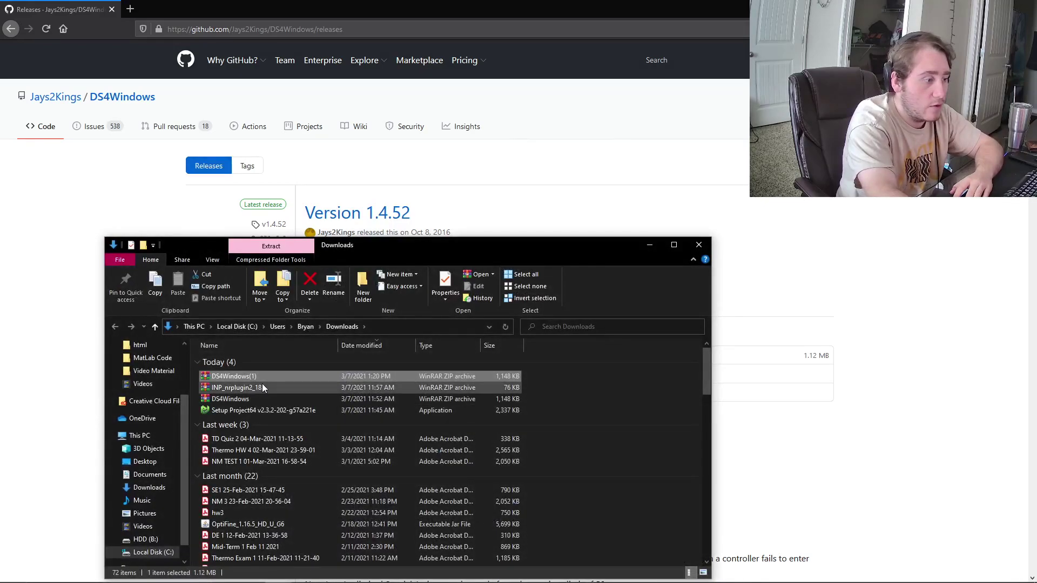
- Inspect DS4Windows.exe inside DS4Windows(1).zip in WinRAR, close the archive, and minimize Firefox
{"action": "double_click", "coordinate": [270, 374]}
{"action": "left_click", "coordinate": [45, 110]}
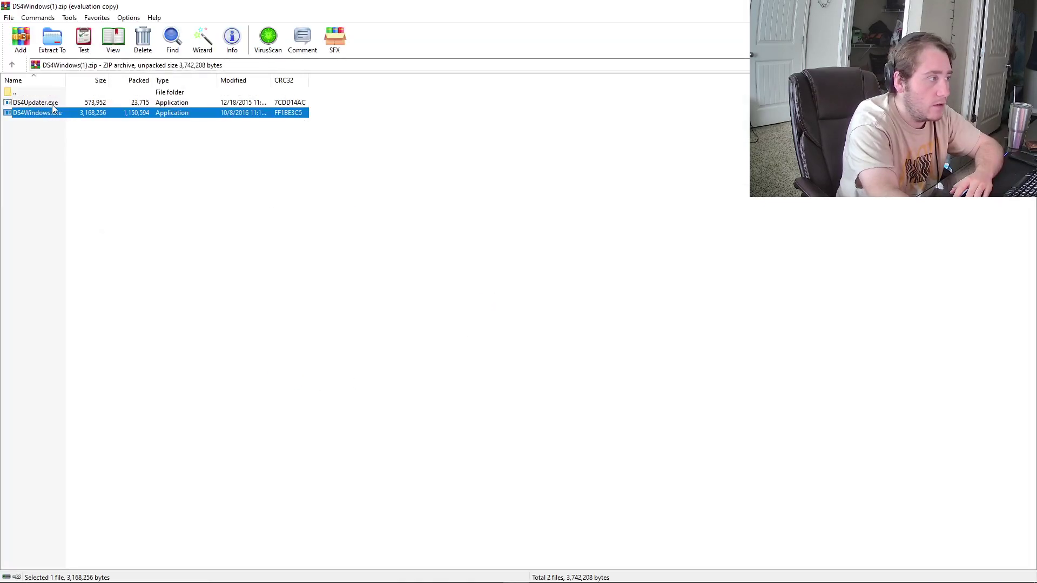
{"action": "key", "text": "Escape"}
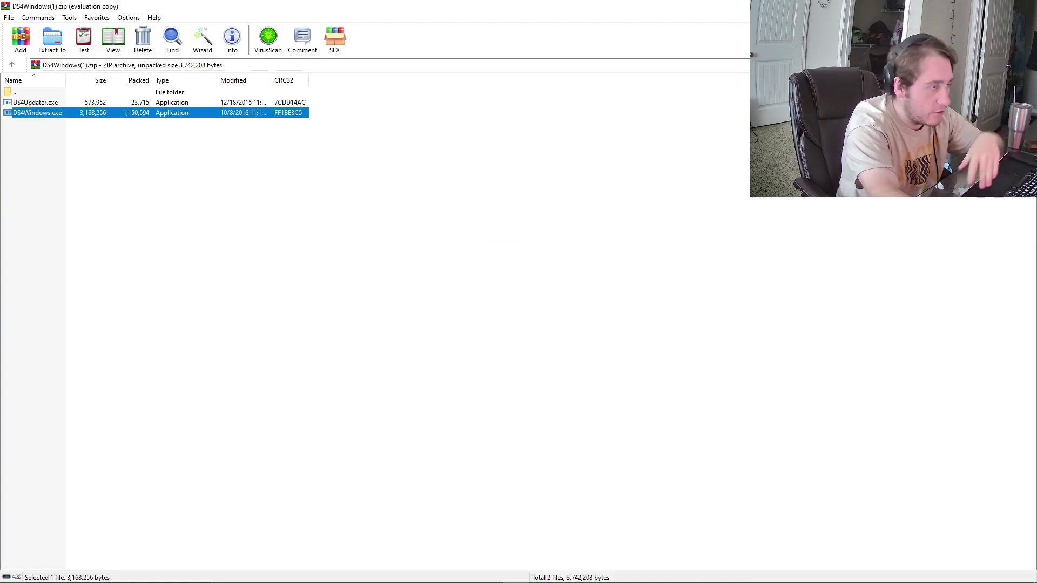
{"action": "key", "text": "Escape"}
{"action": "left_click", "coordinate": [974, 9]}
- Close the Downloads folder and launch DS4Windows from its desktop shortcut
{"action": "left_click", "coordinate": [971, 244]}
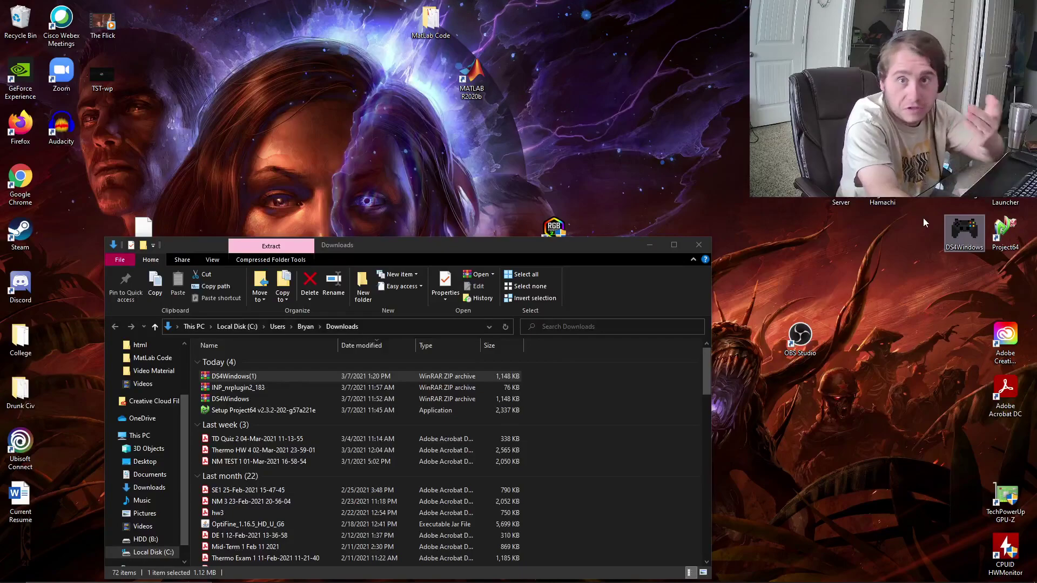
{"action": "left_click", "coordinate": [698, 245]}
{"action": "double_click", "coordinate": [950, 238]}
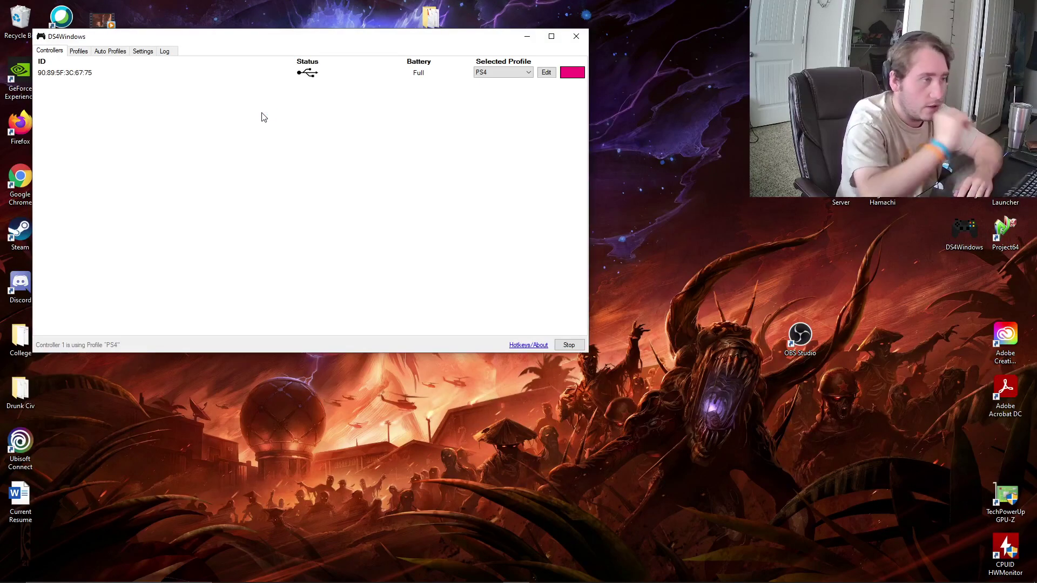
{"action": "left_click", "coordinate": [983, 259]}
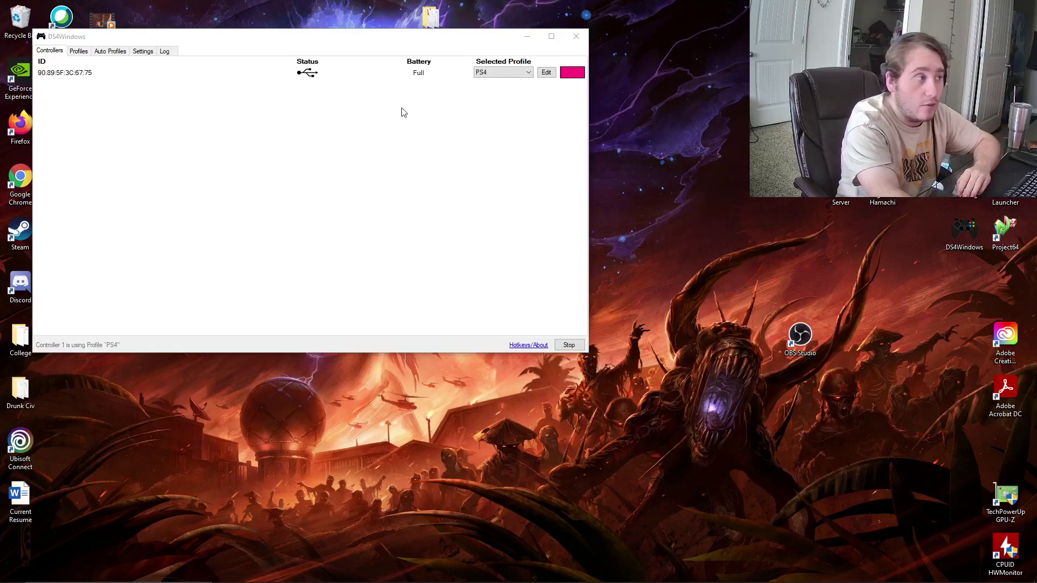
- Start Project64 and confirm N-Rage For PJ64 2.5.2.202 is the selected input plugin
{"action": "double_click", "coordinate": [996, 246]}
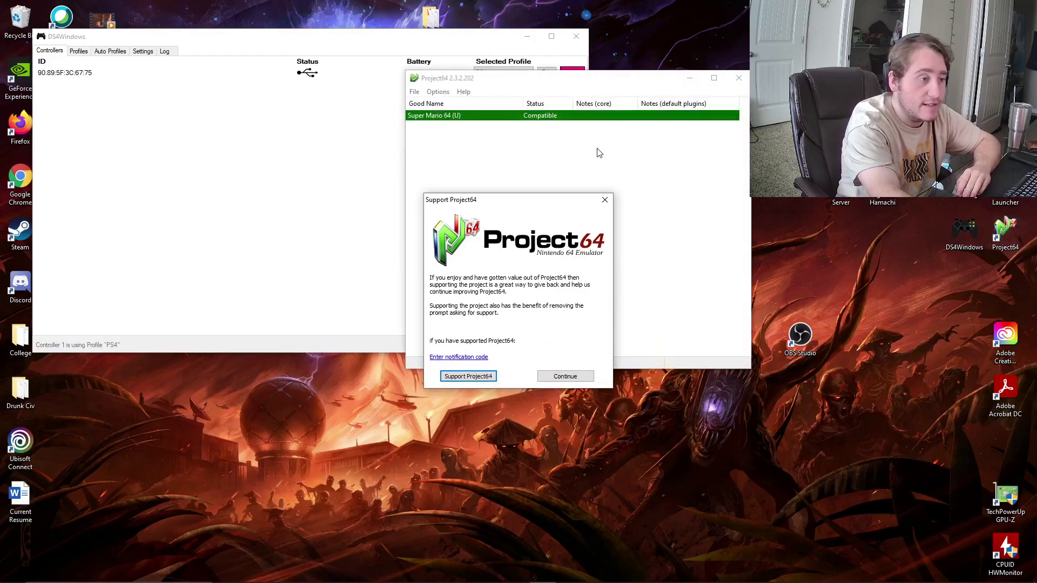
{"action": "left_click", "coordinate": [565, 377]}
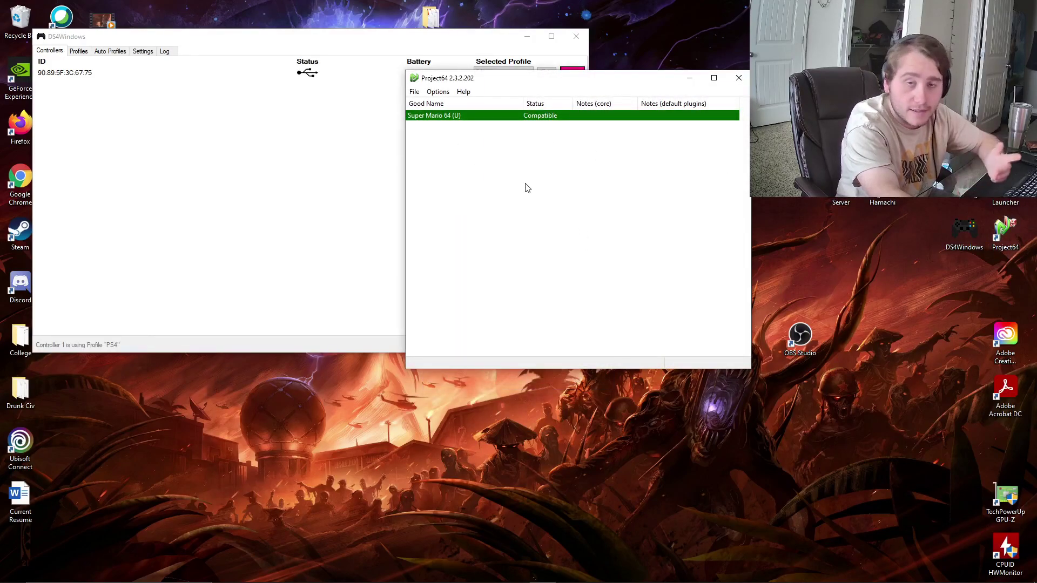
{"action": "left_click", "coordinate": [438, 91]}
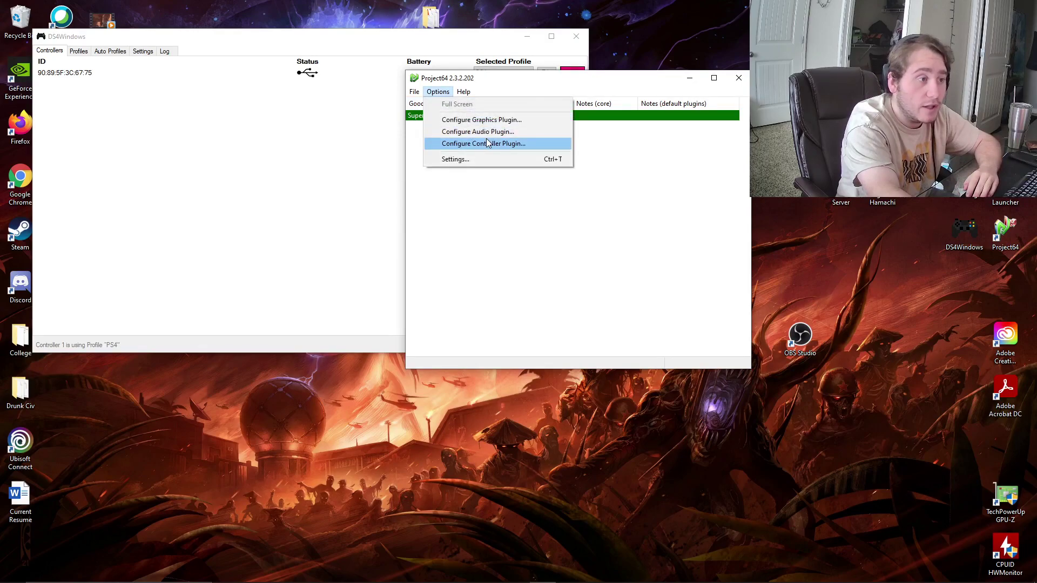
{"action": "left_click", "coordinate": [485, 160]}
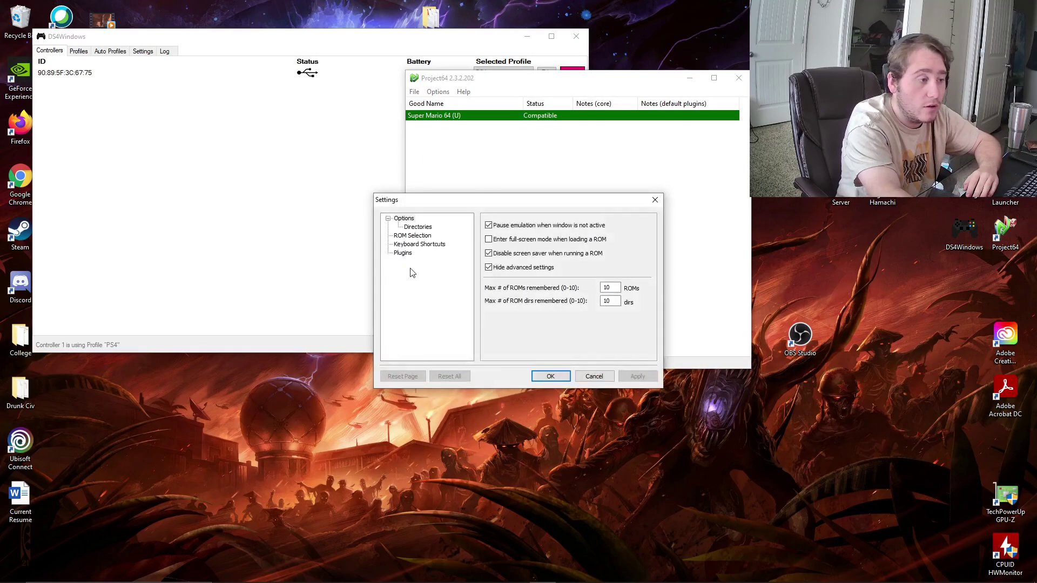
{"action": "left_click", "coordinate": [400, 246]}
{"action": "left_click", "coordinate": [402, 253]}
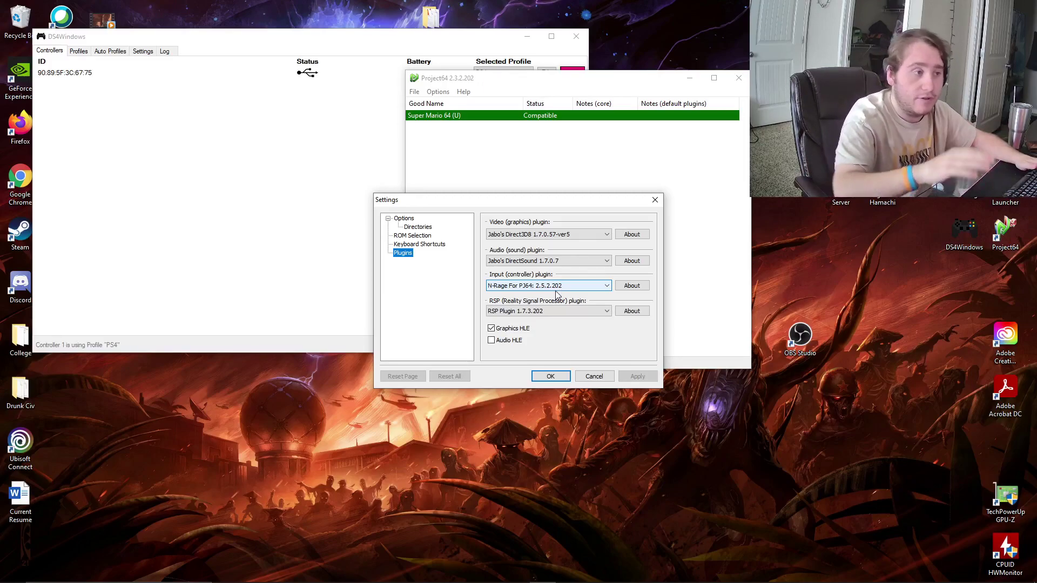
{"action": "left_click", "coordinate": [550, 376]}
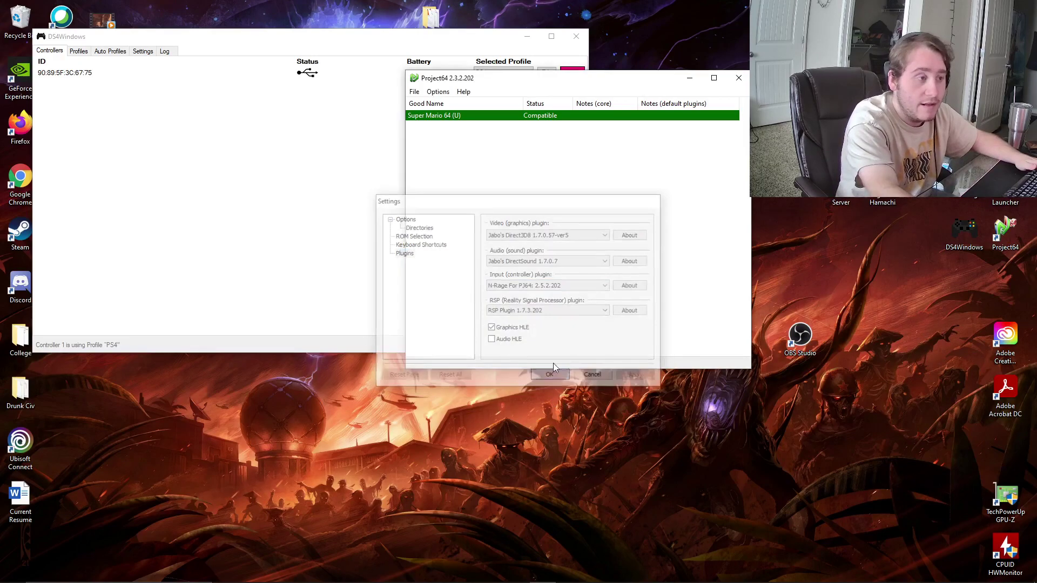
{"action": "left_click", "coordinate": [438, 91]}
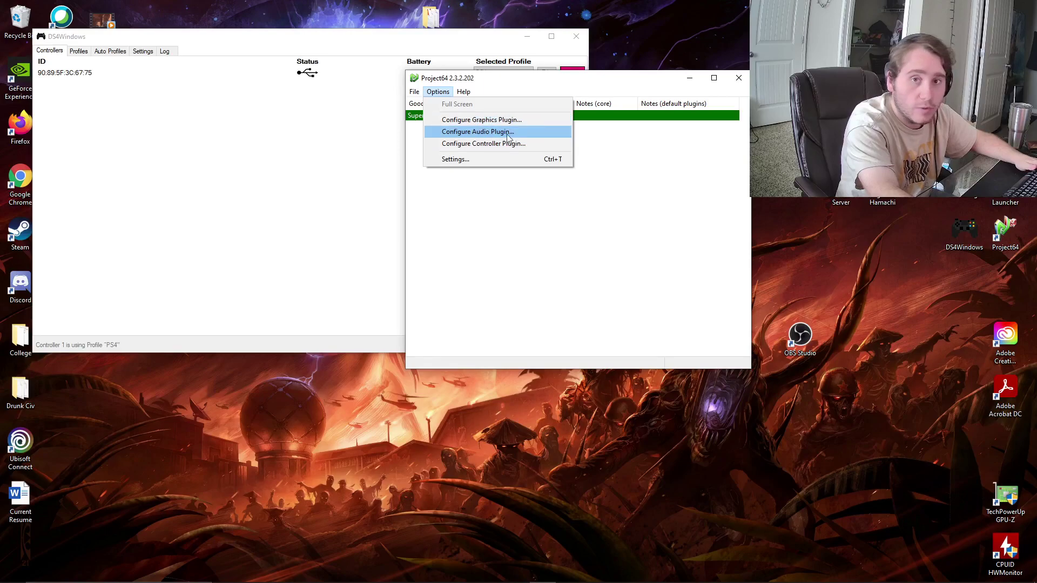
- Open the N-Rage controller configuration and browse the Controller 2, 3 and 4 tabs
{"action": "left_click", "coordinate": [523, 144]}
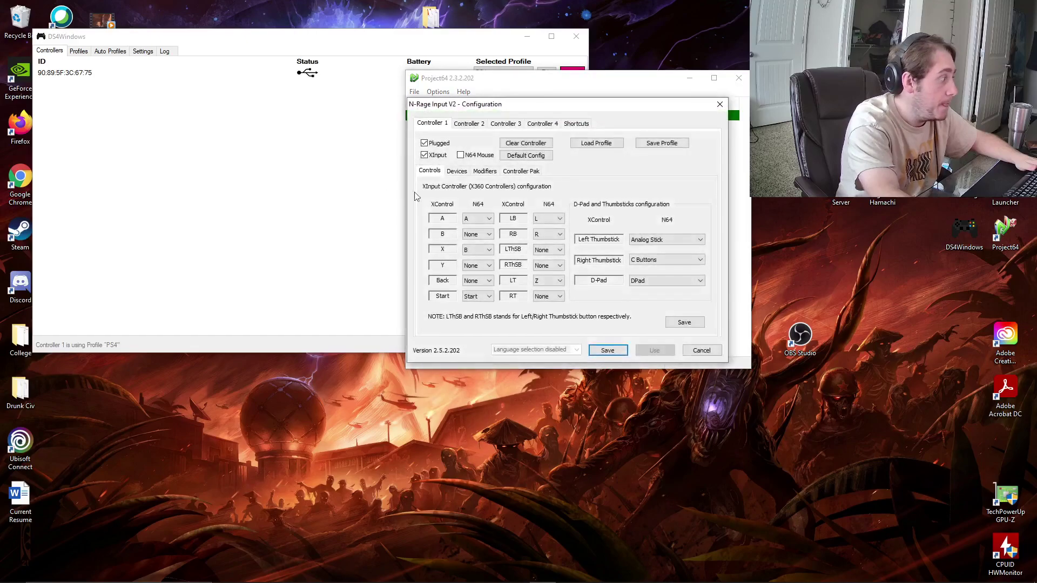
{"action": "left_click_drag", "start_coordinate": [514, 104], "coordinate": [517, 167]}
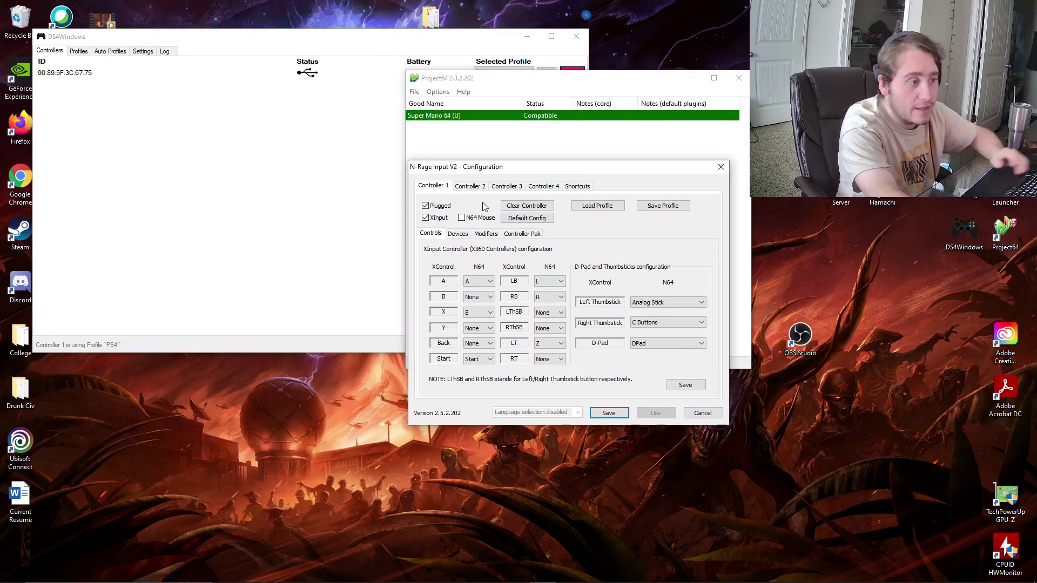
{"action": "left_click", "coordinate": [470, 186]}
{"action": "left_click", "coordinate": [506, 186]}
{"action": "left_click", "coordinate": [558, 189]}
- On Controller 3, bind Digital Pad Up to Gamepad: X-rotation -
{"action": "left_click", "coordinate": [515, 189]}
{"action": "left_click", "coordinate": [465, 187]}
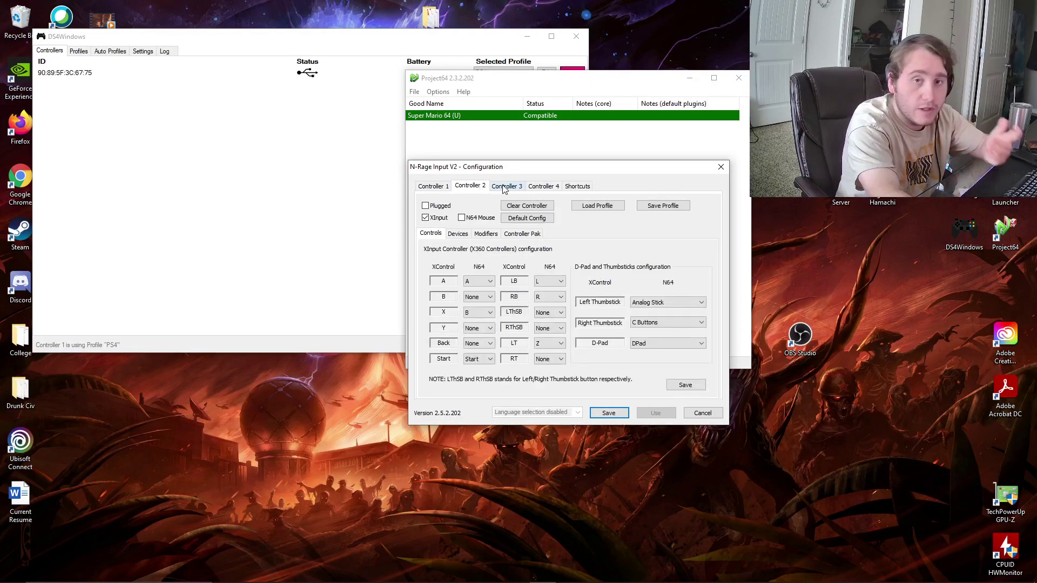
{"action": "left_click", "coordinate": [510, 187]}
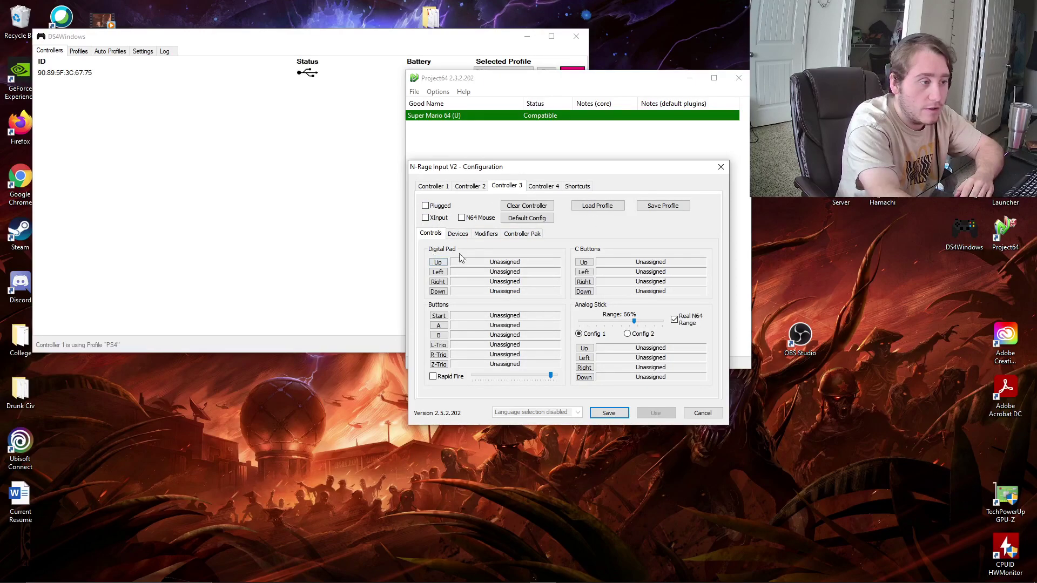
{"action": "left_click", "coordinate": [439, 262]}
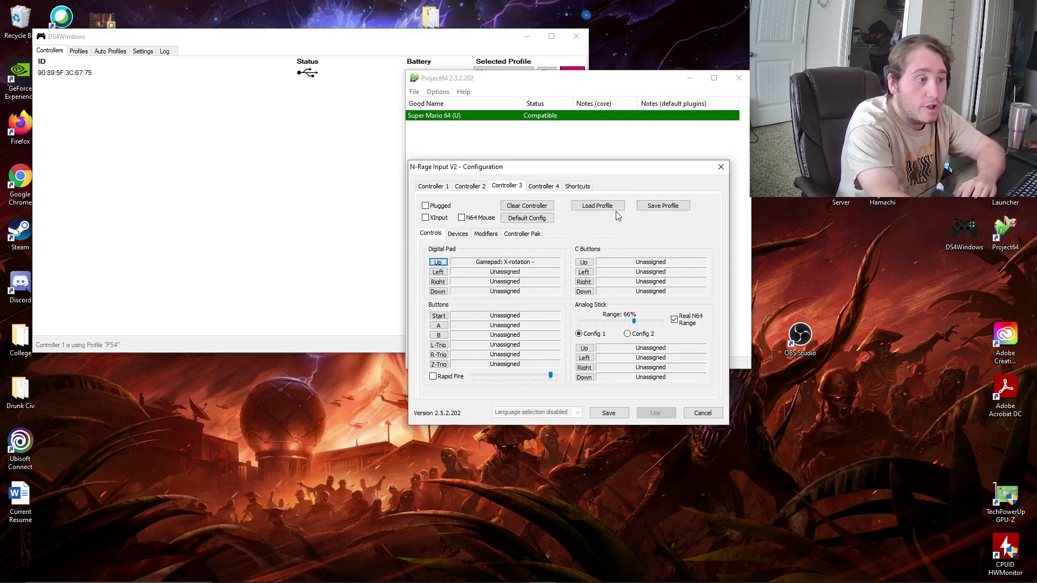
- Enable XInput for Controller 3, review the Devices settings, then return to Controller 1
{"action": "left_click", "coordinate": [428, 218]}
{"action": "left_click", "coordinate": [459, 235]}
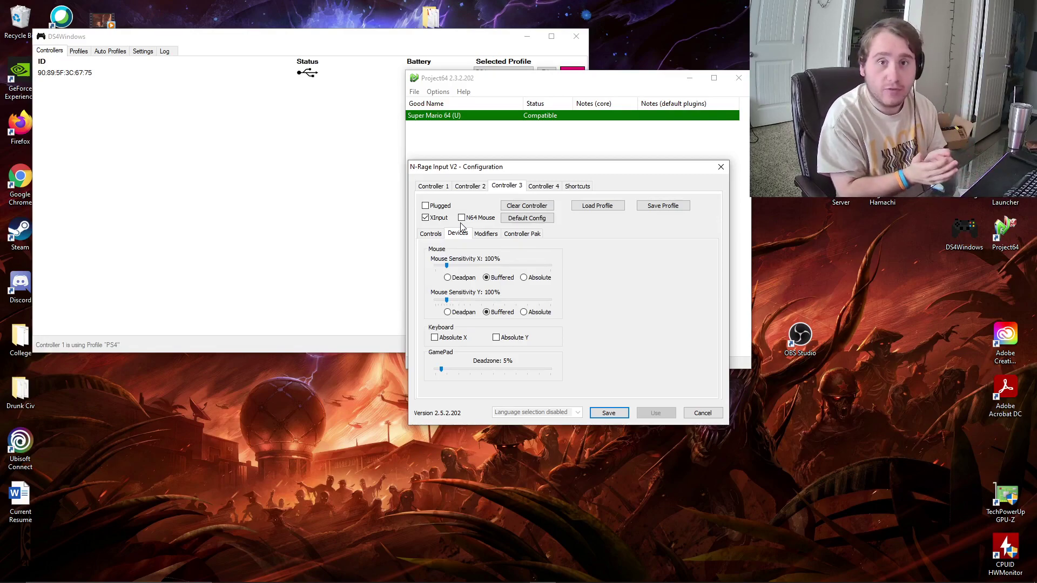
{"action": "left_click", "coordinate": [433, 186]}
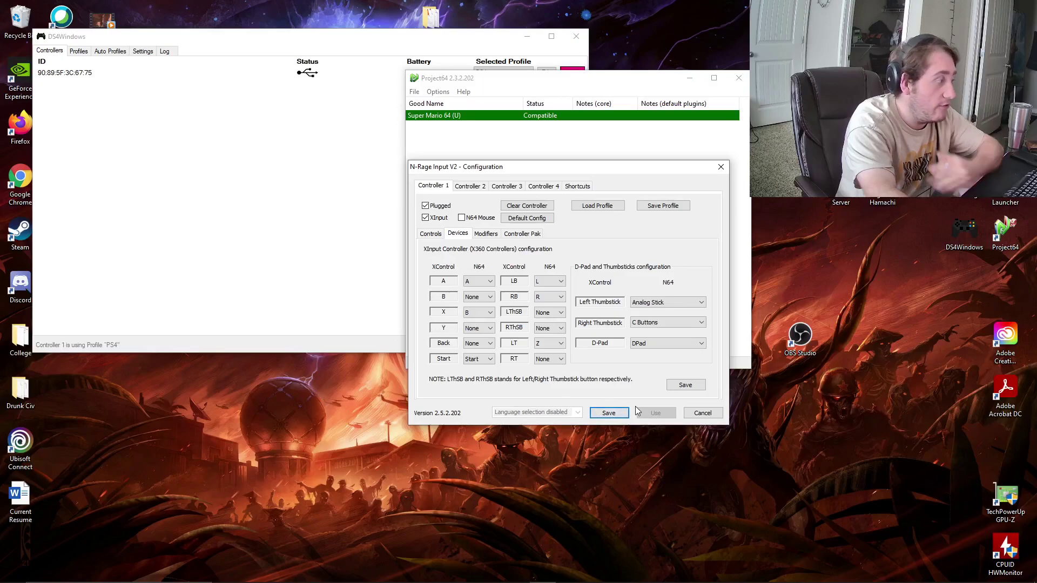
- Save the XInput controller configuration and start Super Mario 64 (U)
{"action": "left_click", "coordinate": [696, 387]}
{"action": "left_click", "coordinate": [618, 417]}
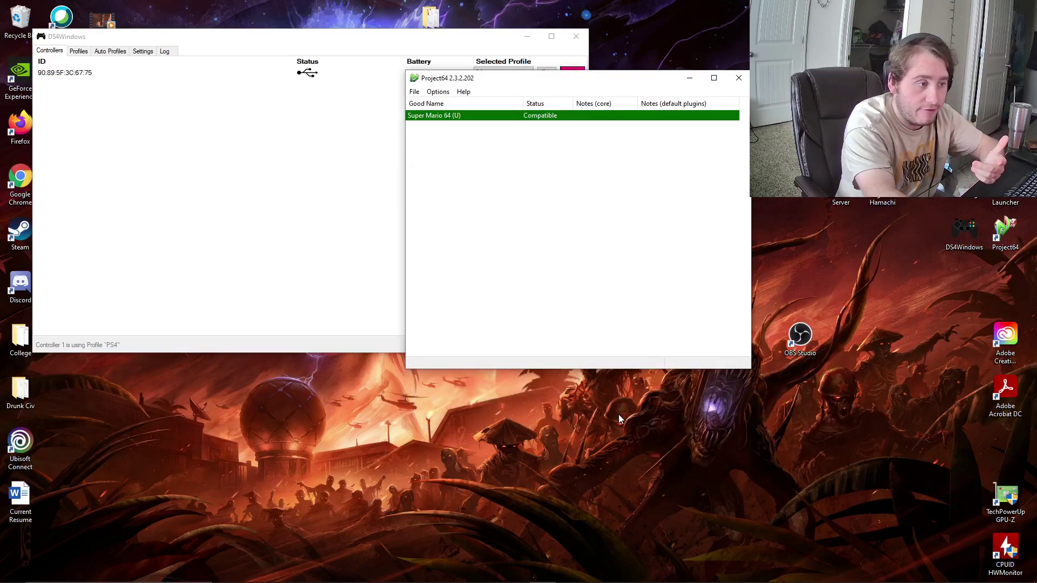
{"action": "double_click", "coordinate": [468, 118]}
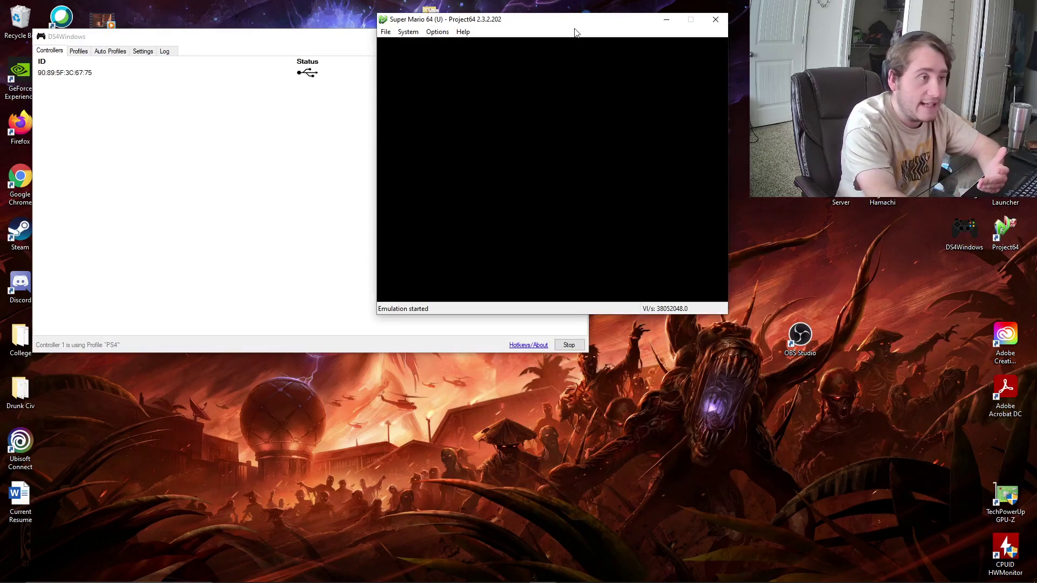